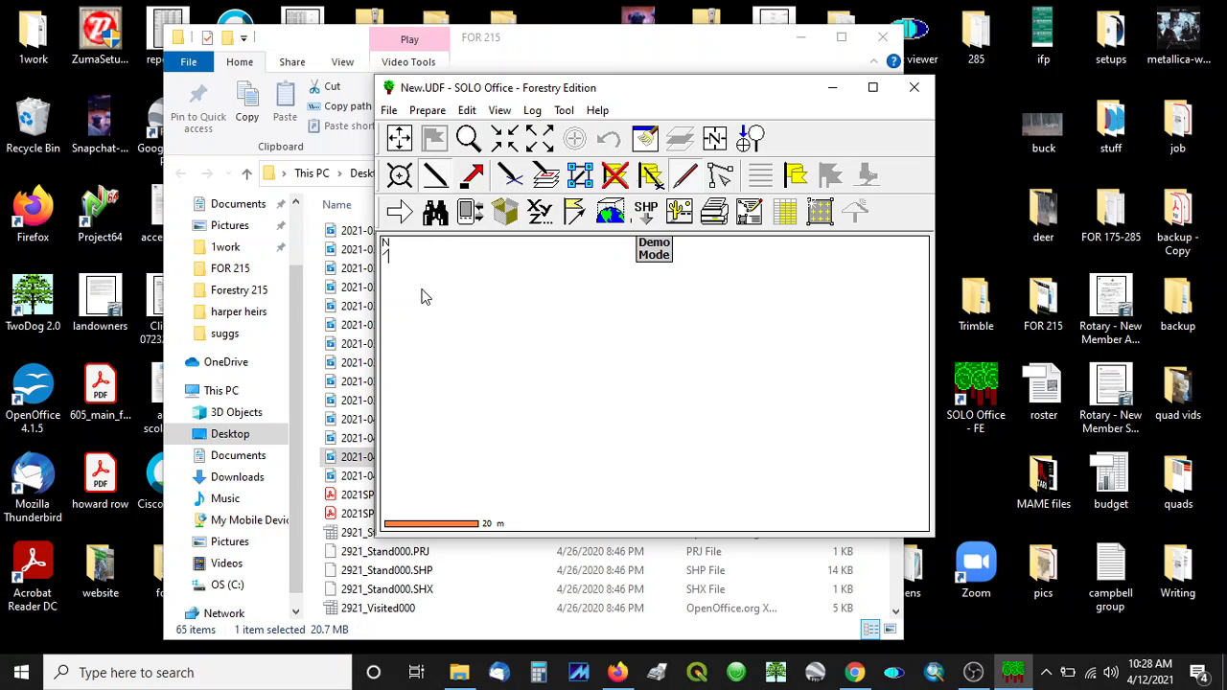
Step: Open the feature codes editor and create a new Point feature named Tree
click(389, 111)
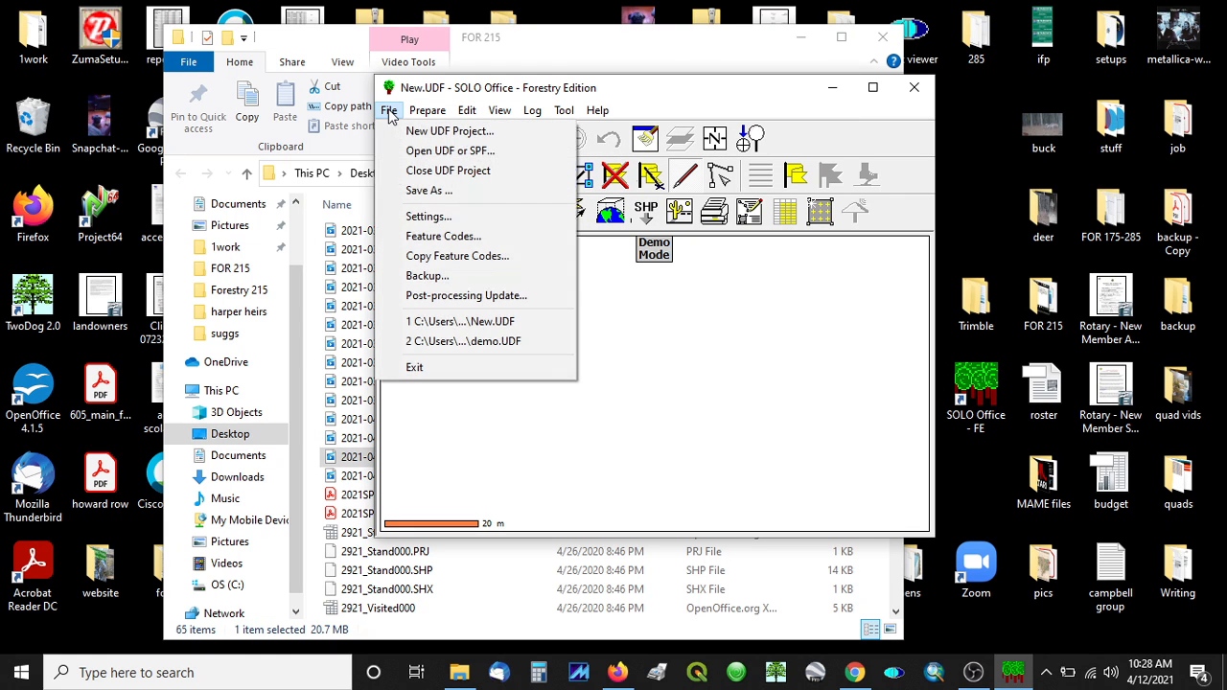
click(443, 237)
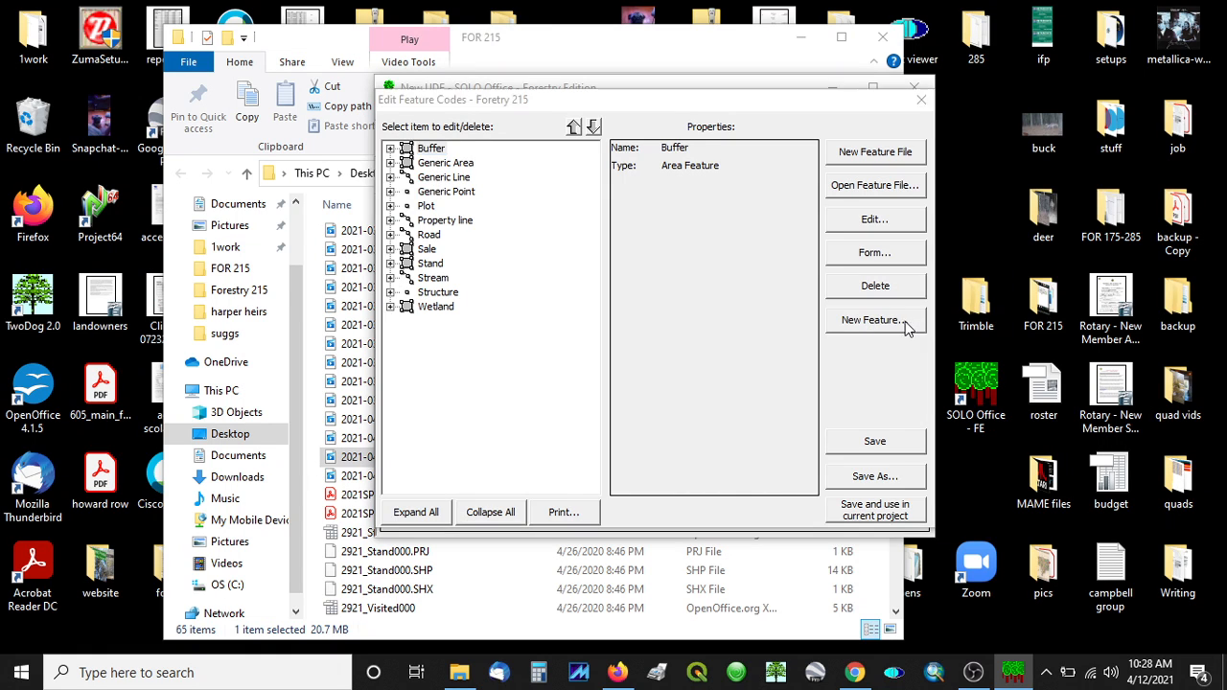
click(903, 322)
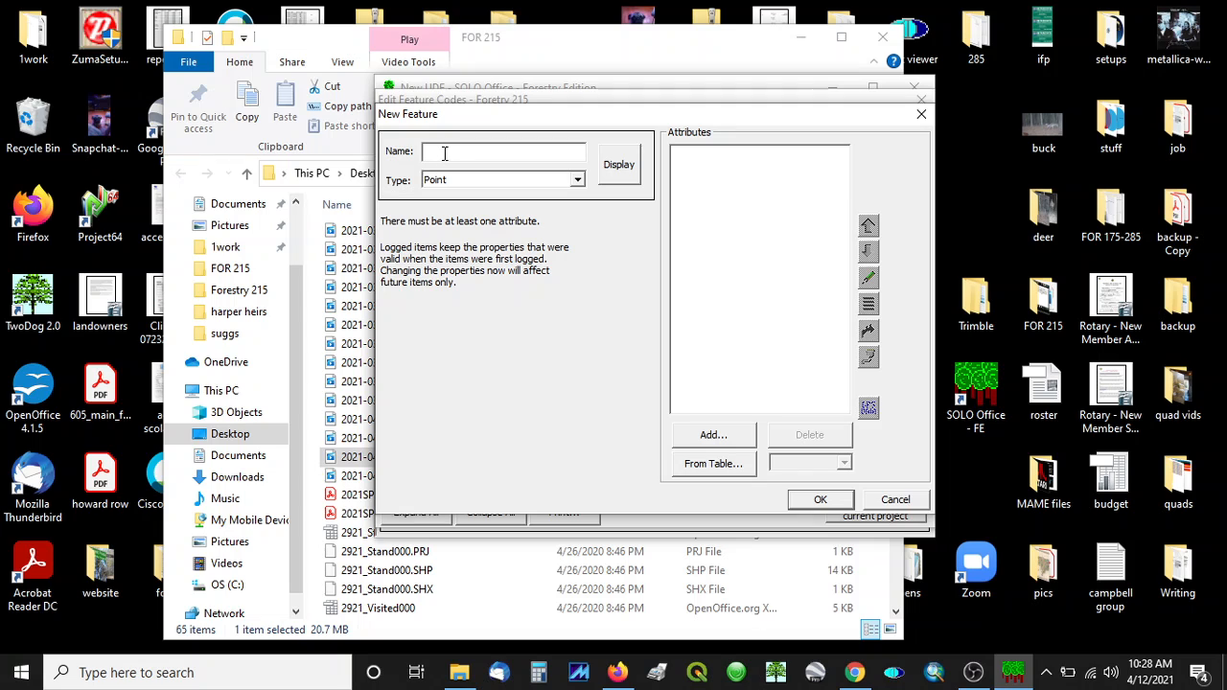
text(Tree)
click(577, 180)
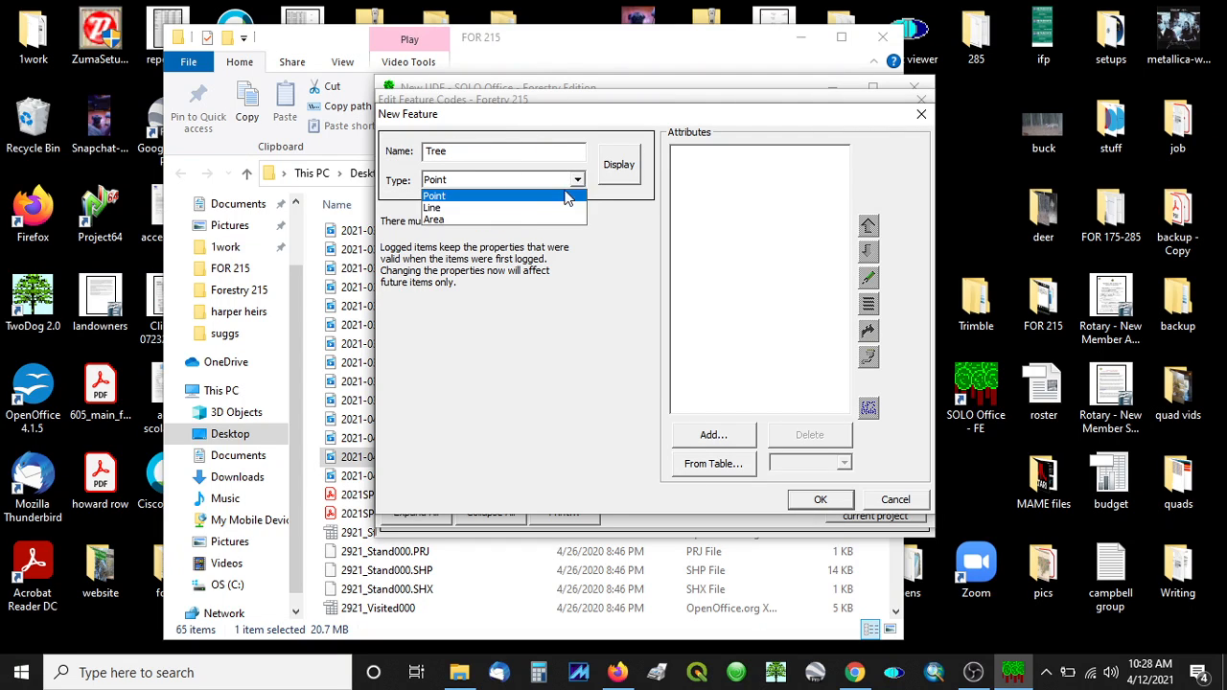
click(477, 198)
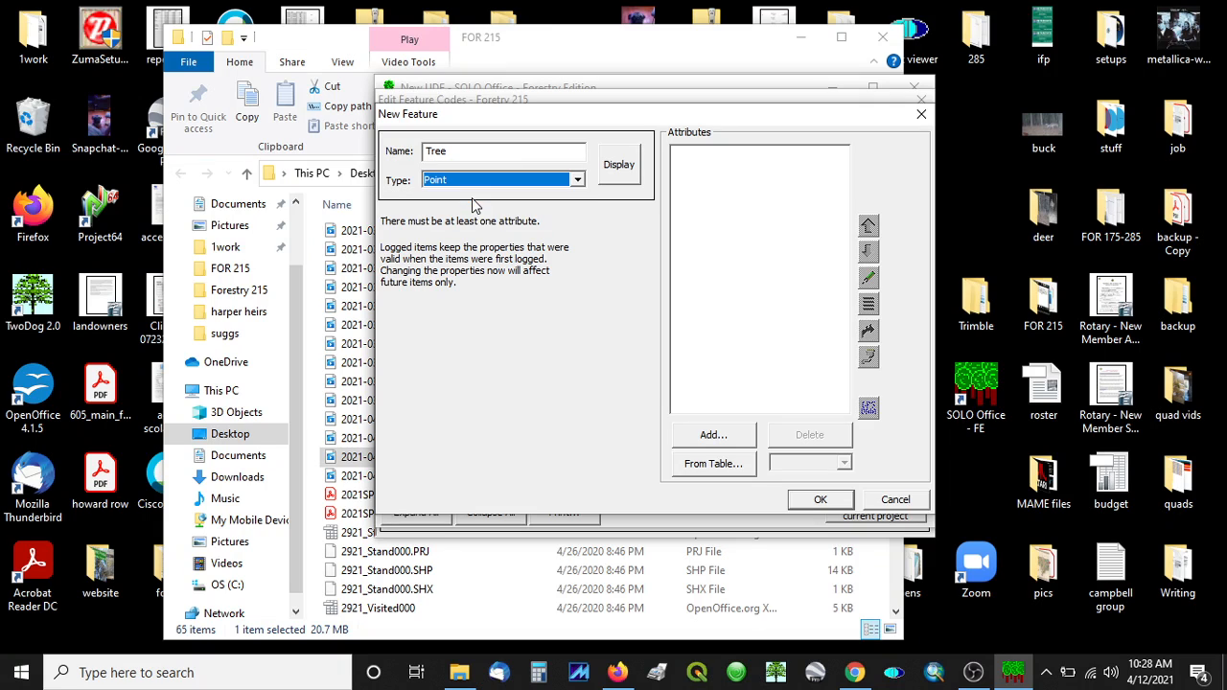
Step: Set the Tree feature's display icon symbol to #14
click(614, 177)
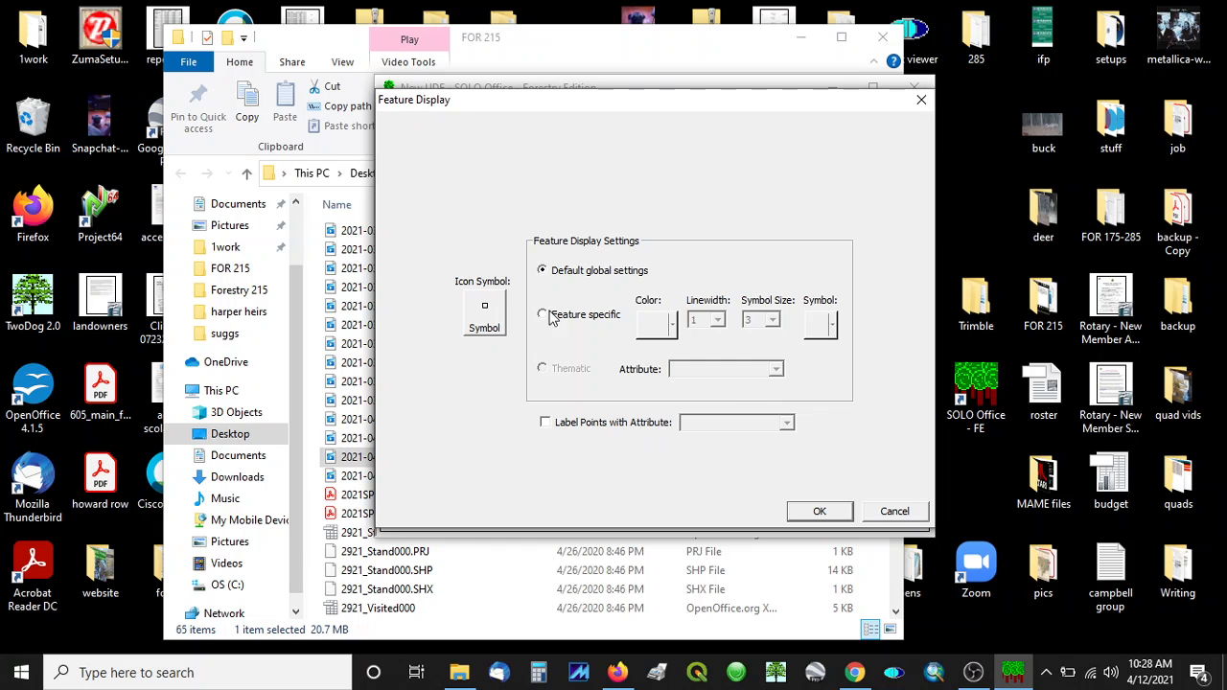
click(485, 321)
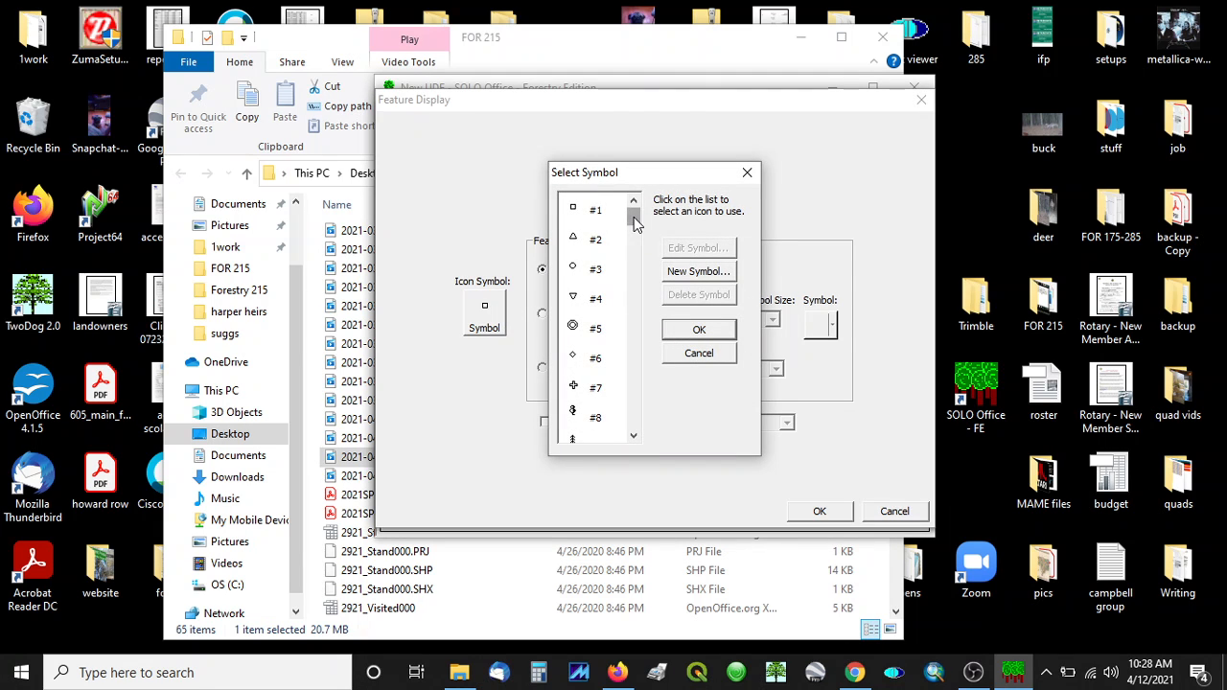
drag(632, 217, 634, 245)
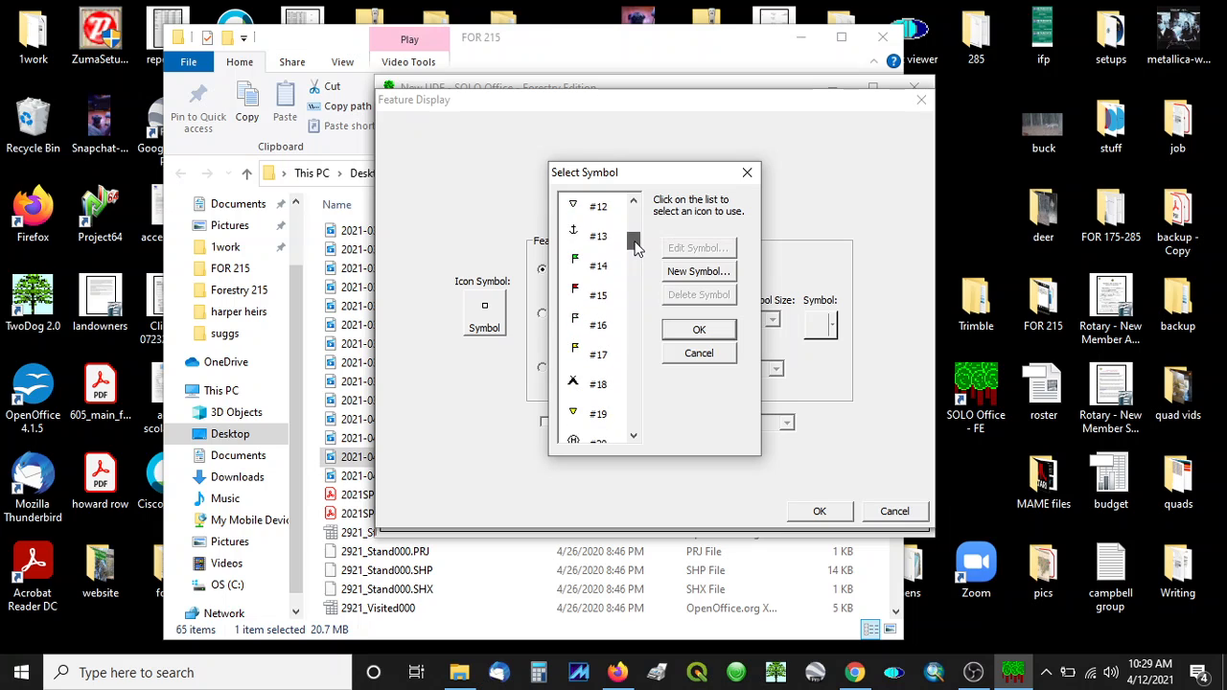
click(578, 265)
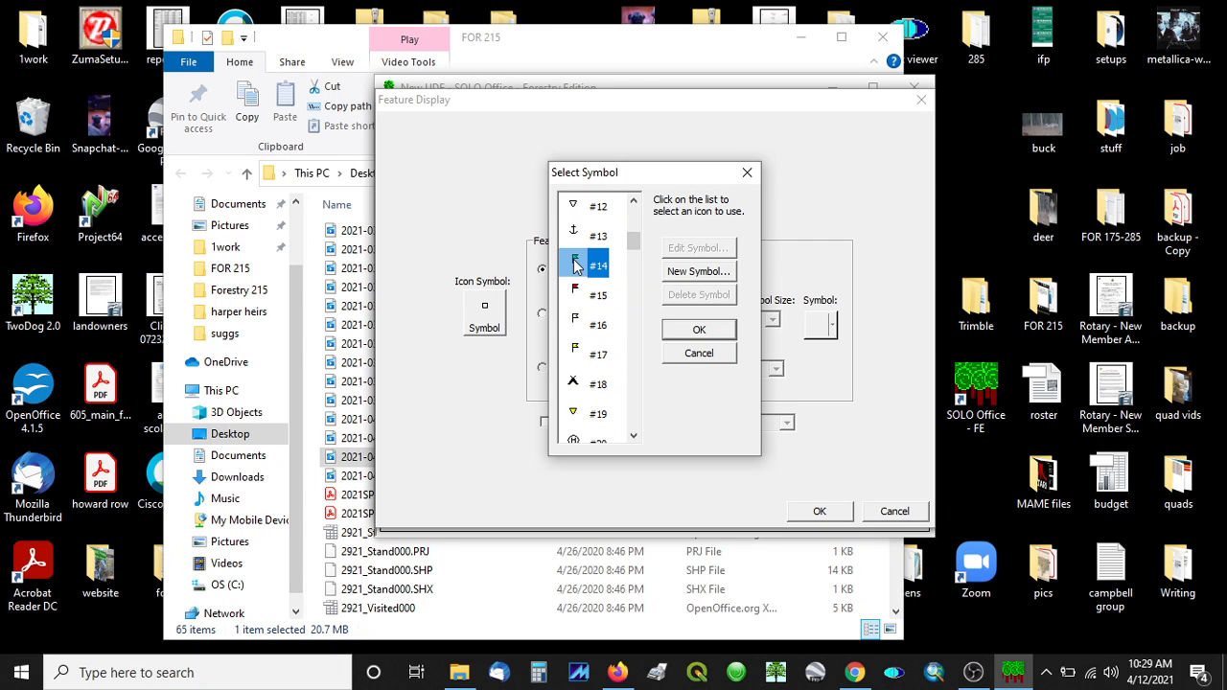
click(702, 334)
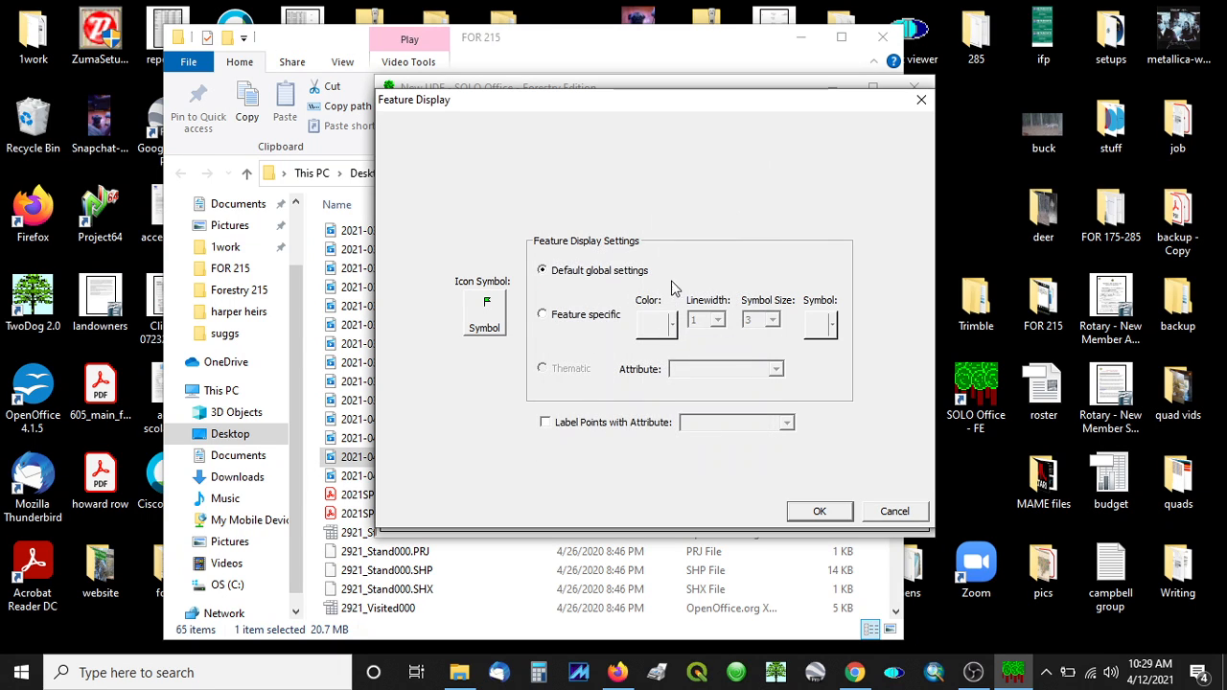
click(829, 514)
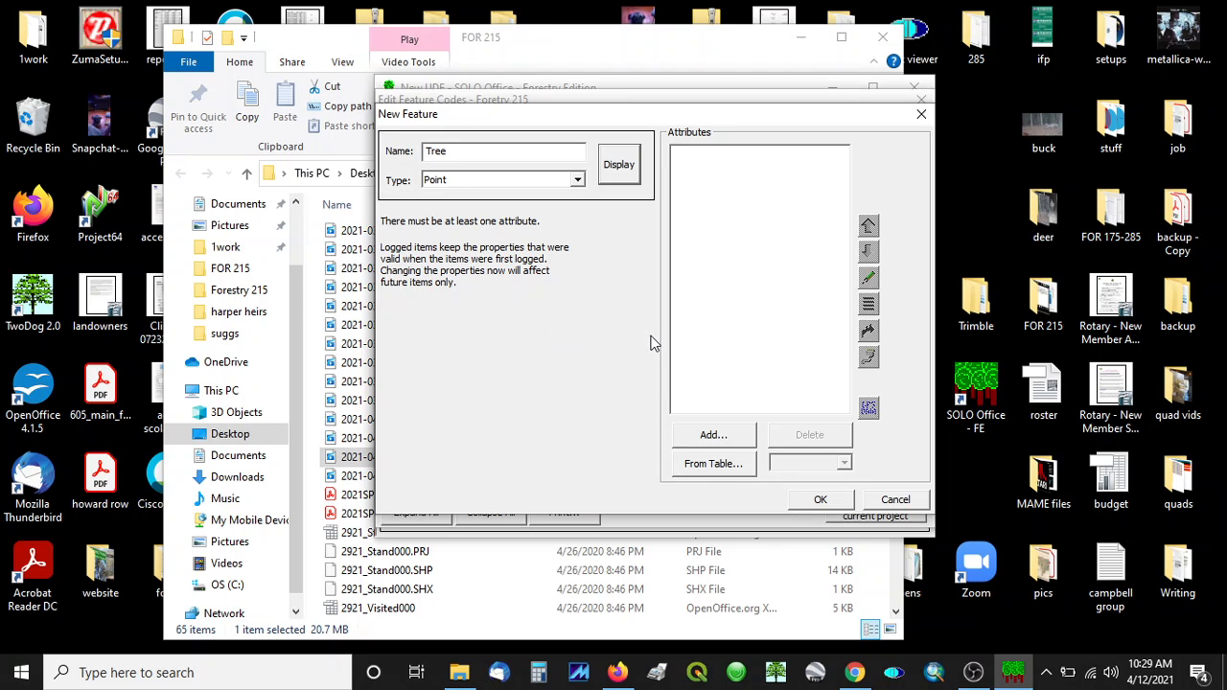
Step: Add a Text attribute named Species to the Tree feature, confirm the feature, and save the feature codes
click(721, 437)
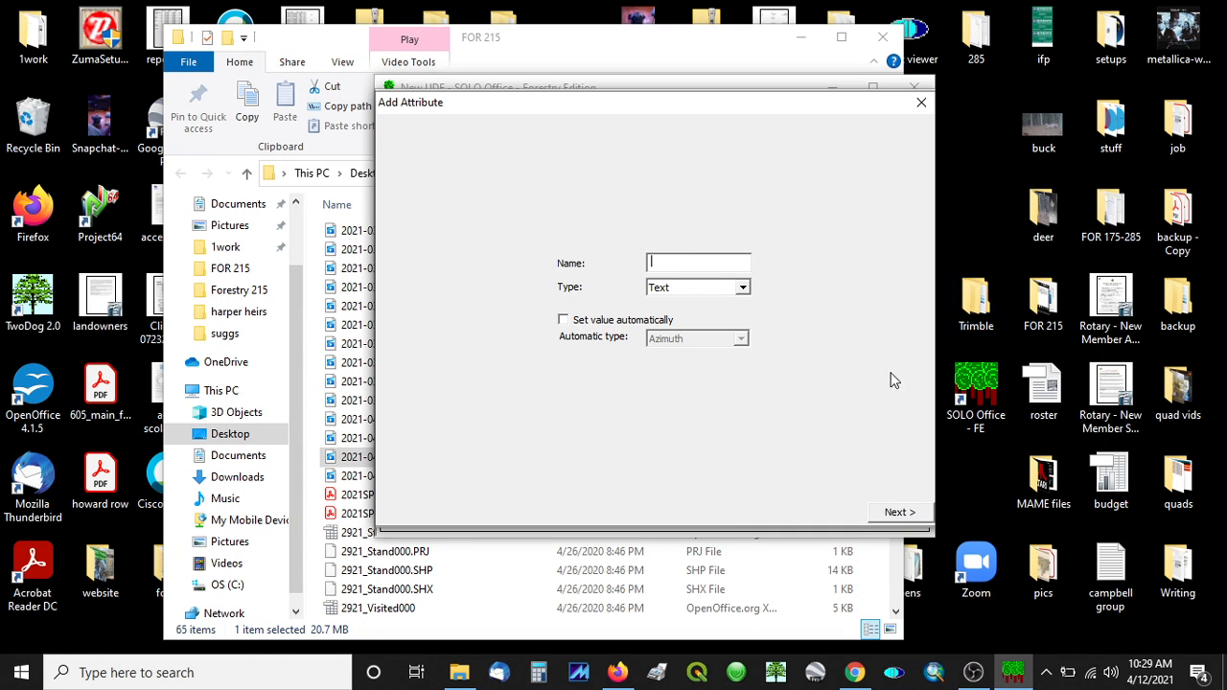
text(Species)
click(742, 287)
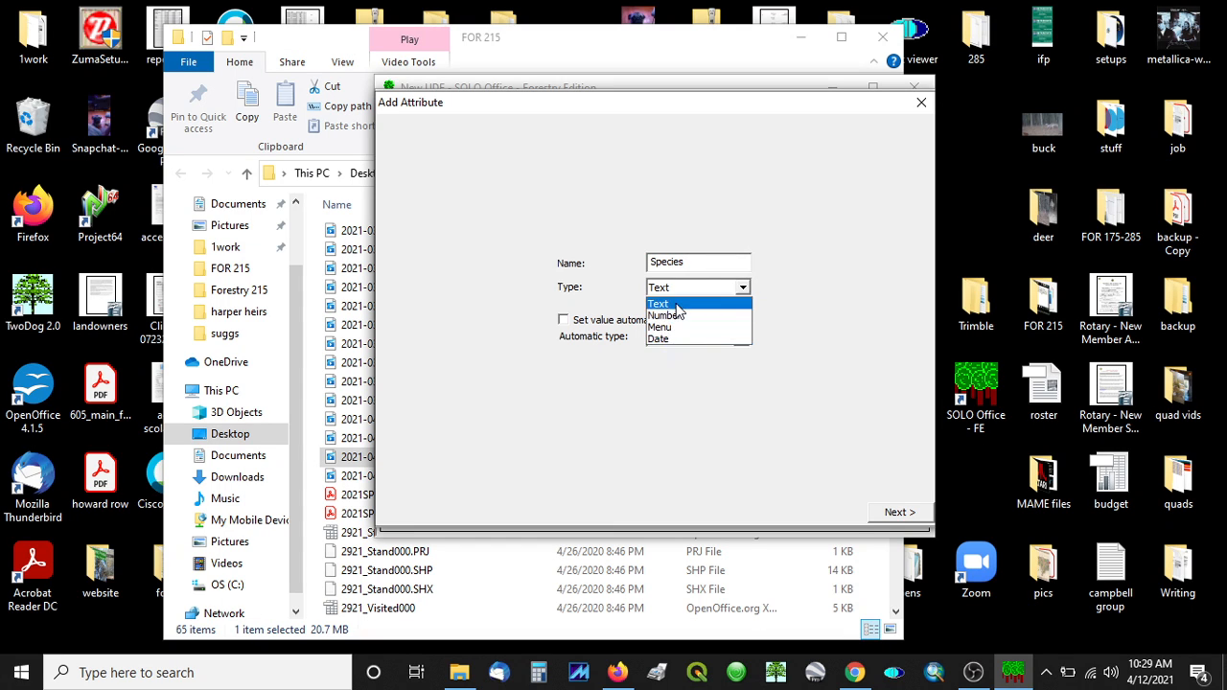
click(677, 304)
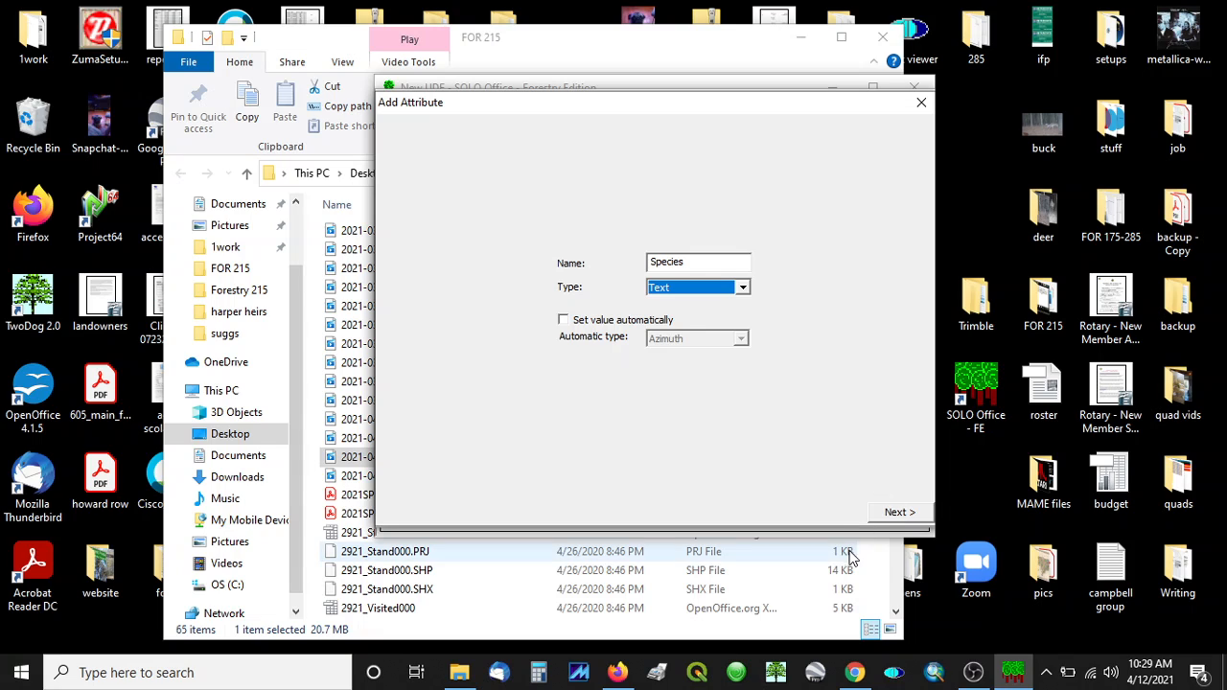
click(898, 513)
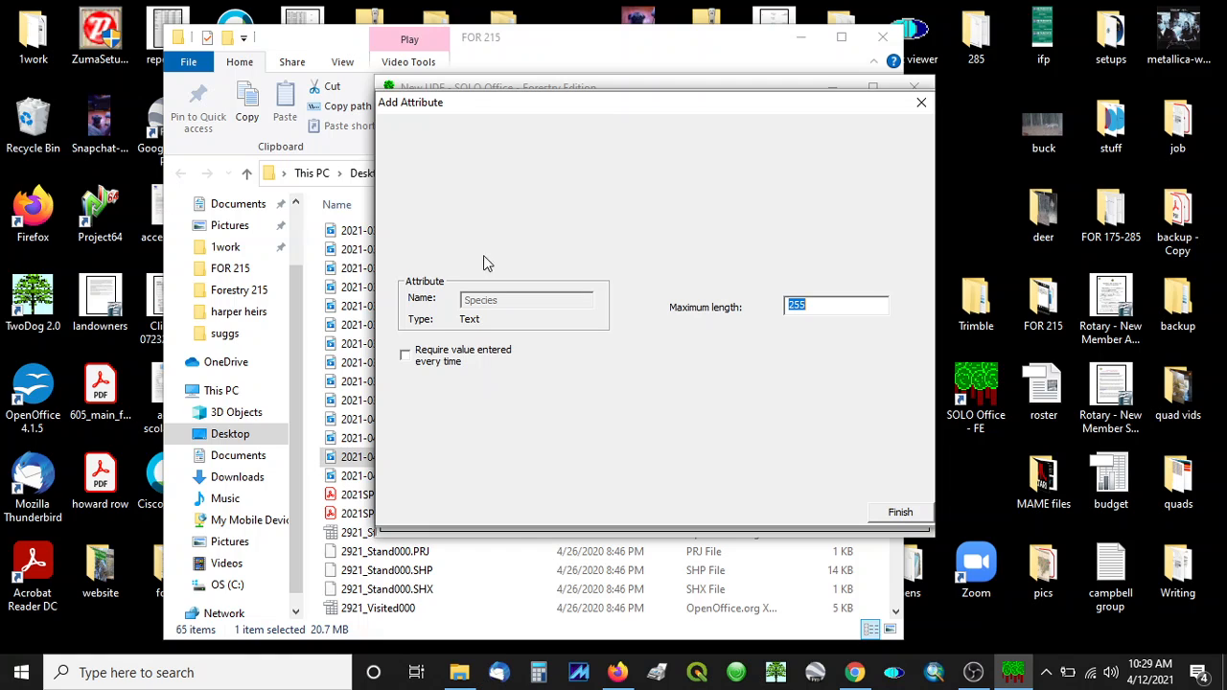
drag(601, 104, 601, 110)
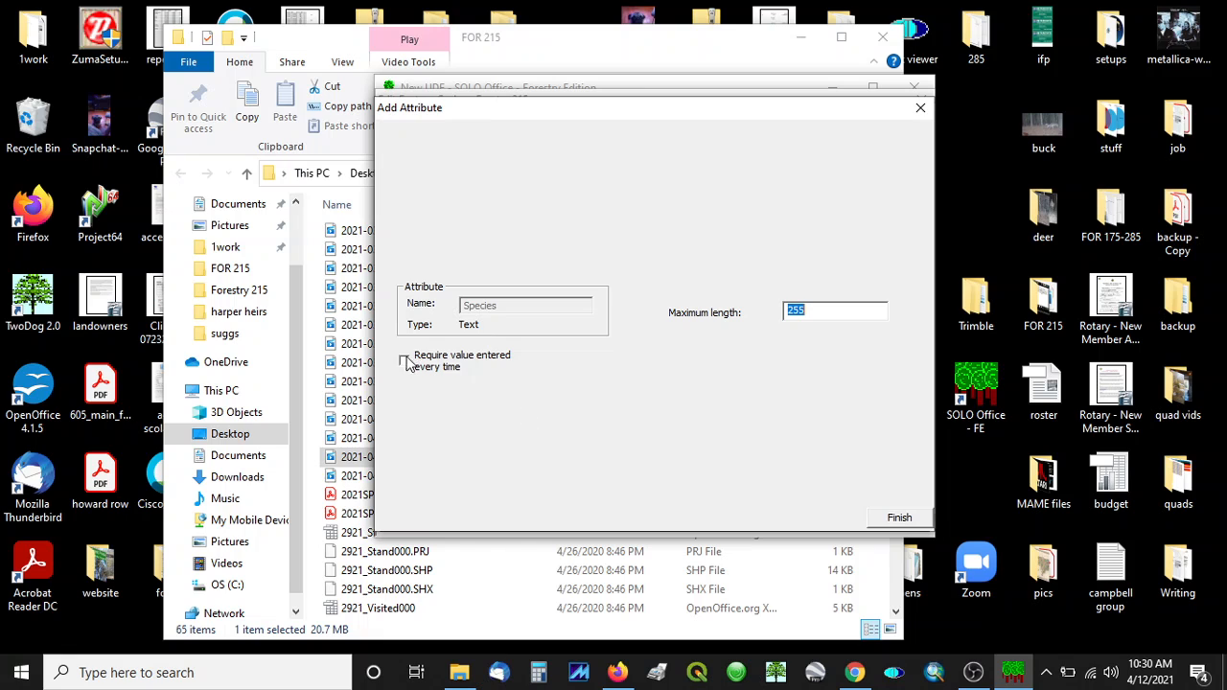
click(899, 518)
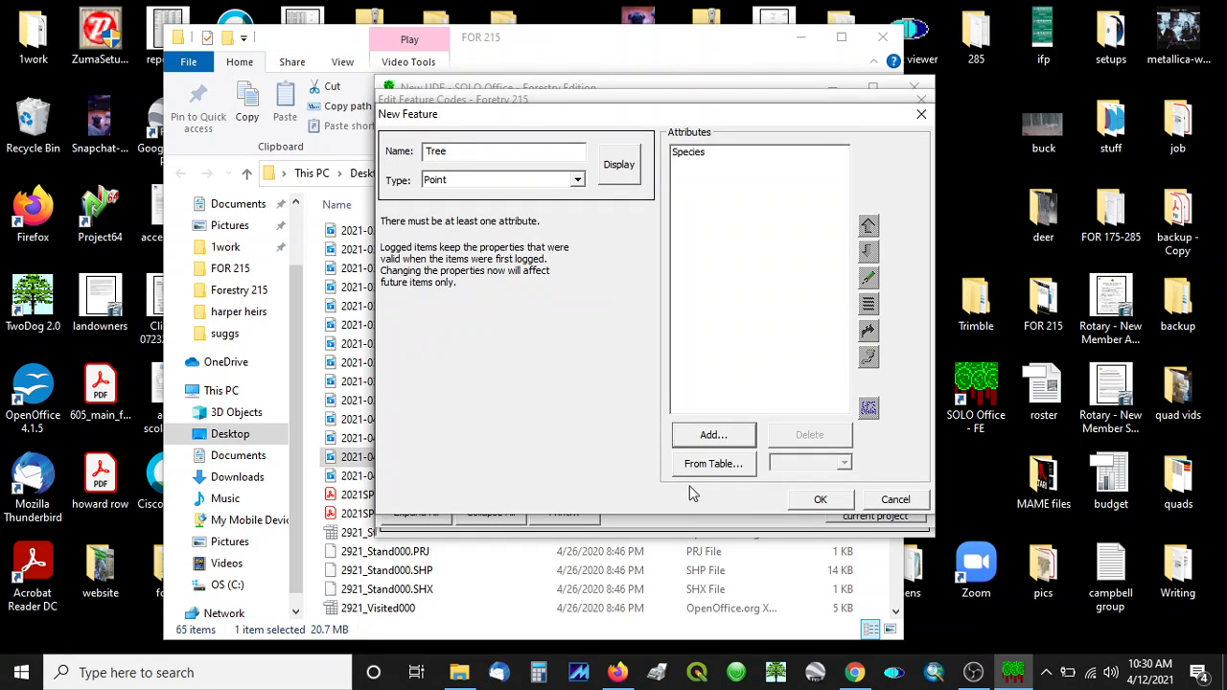
click(833, 505)
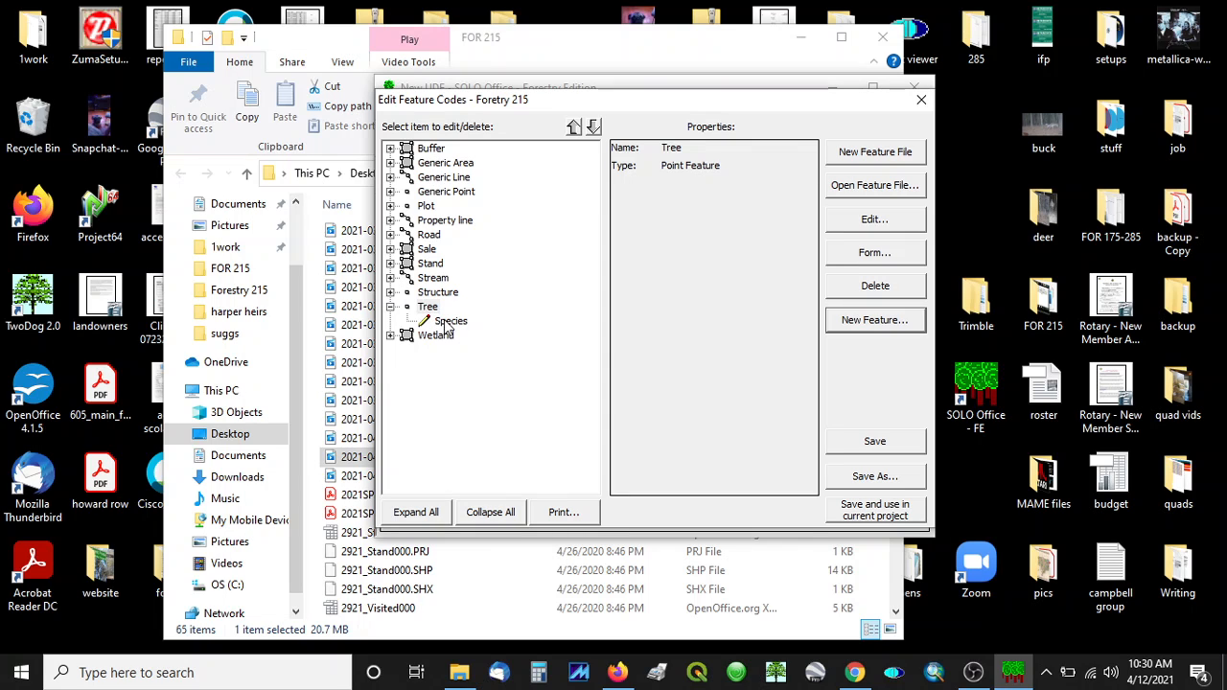
click(873, 443)
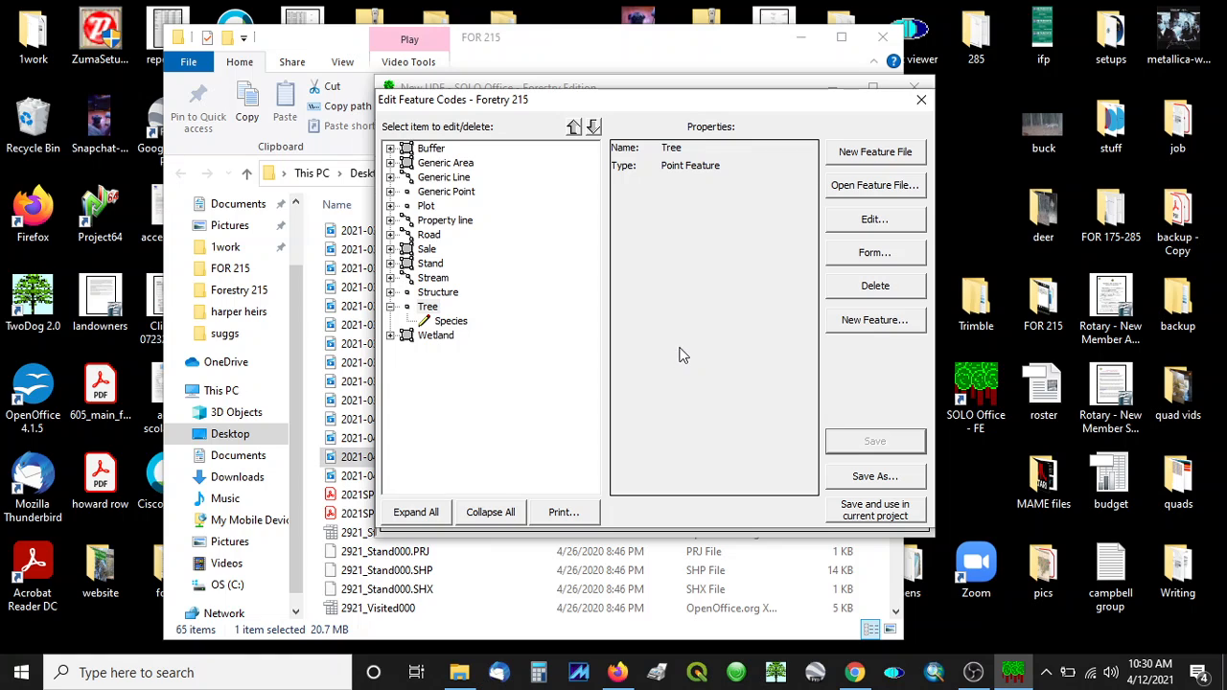
Step: Edit the Tree feature and add a Menu attribute named Product
click(424, 308)
click(872, 219)
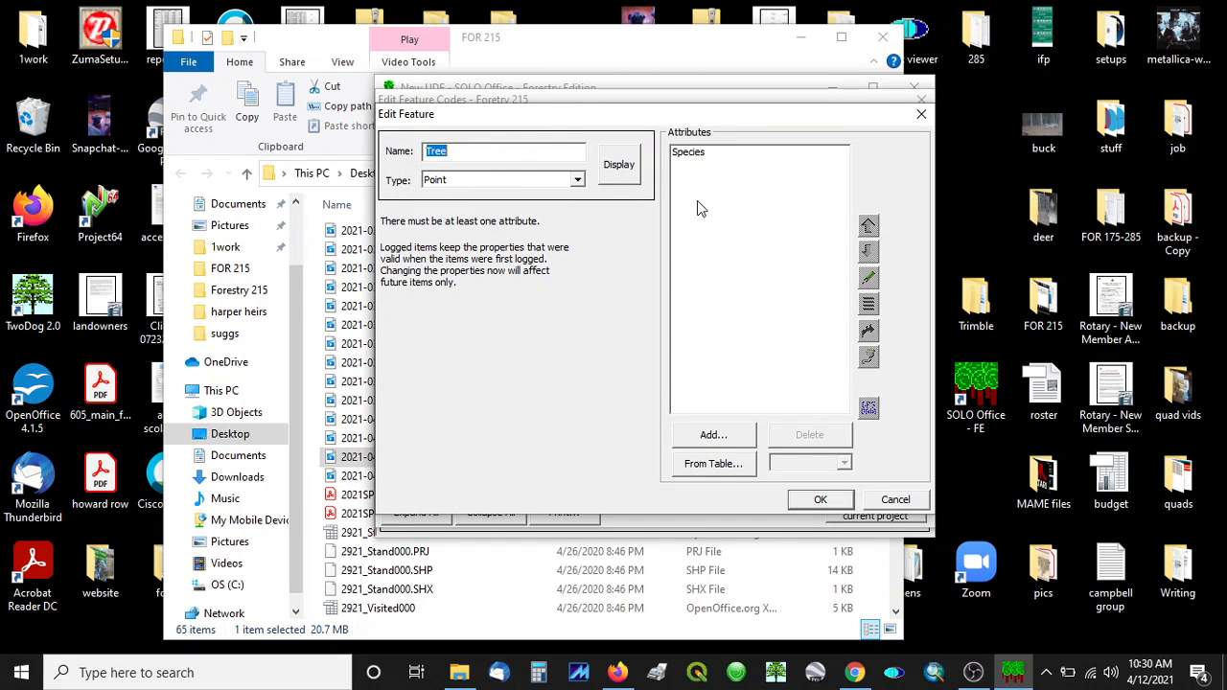
click(717, 436)
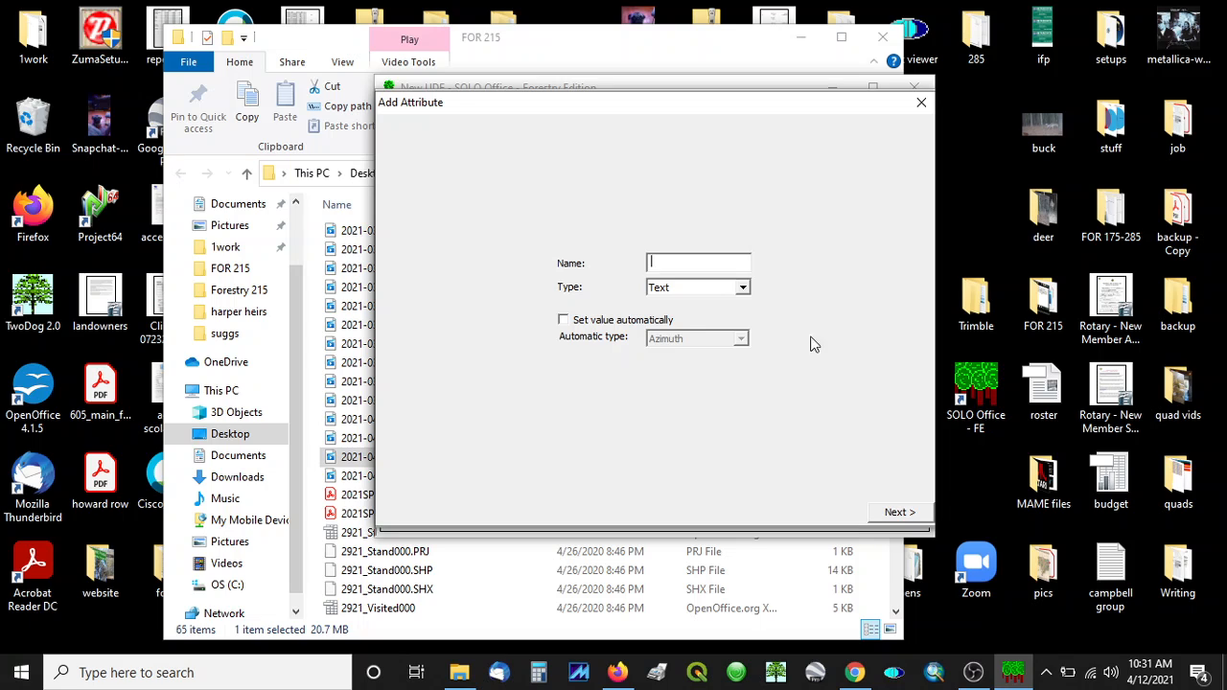
text(Product)
click(742, 288)
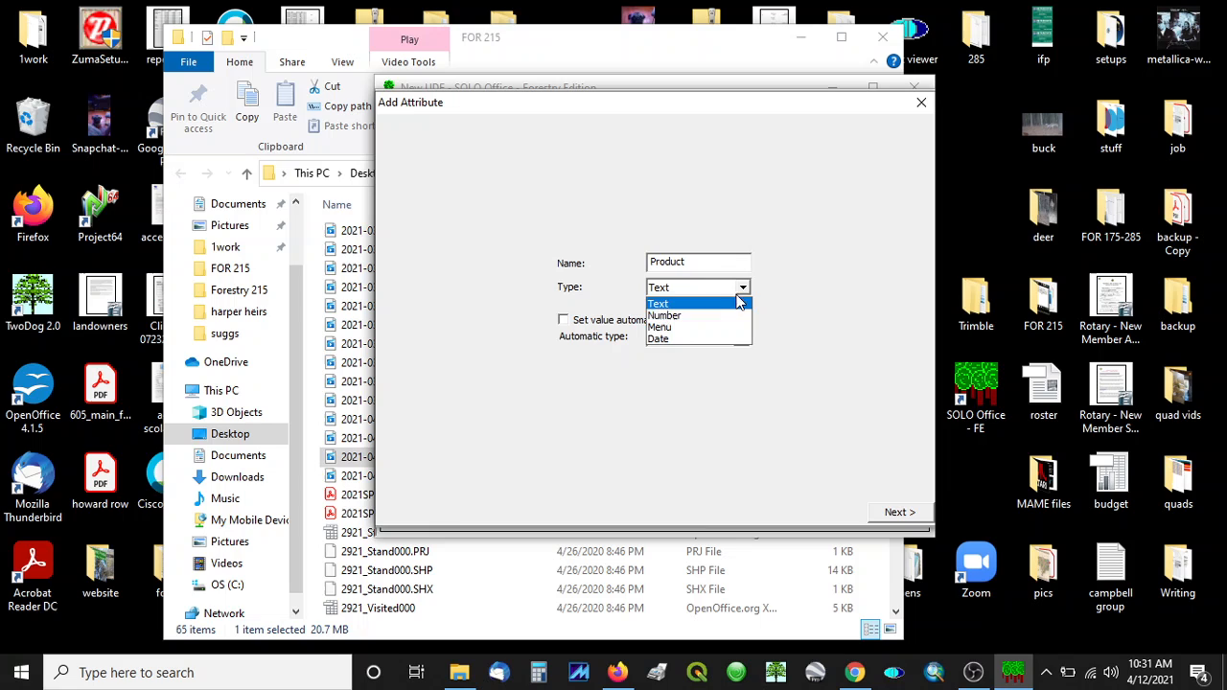
click(678, 327)
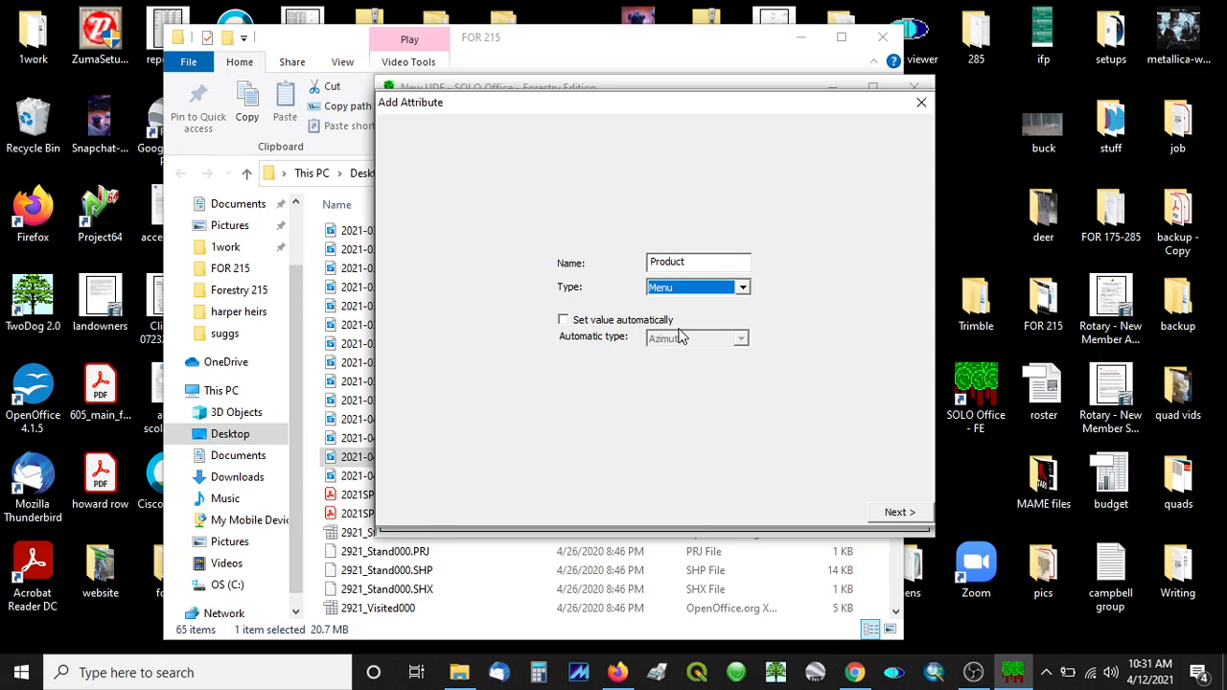
click(896, 512)
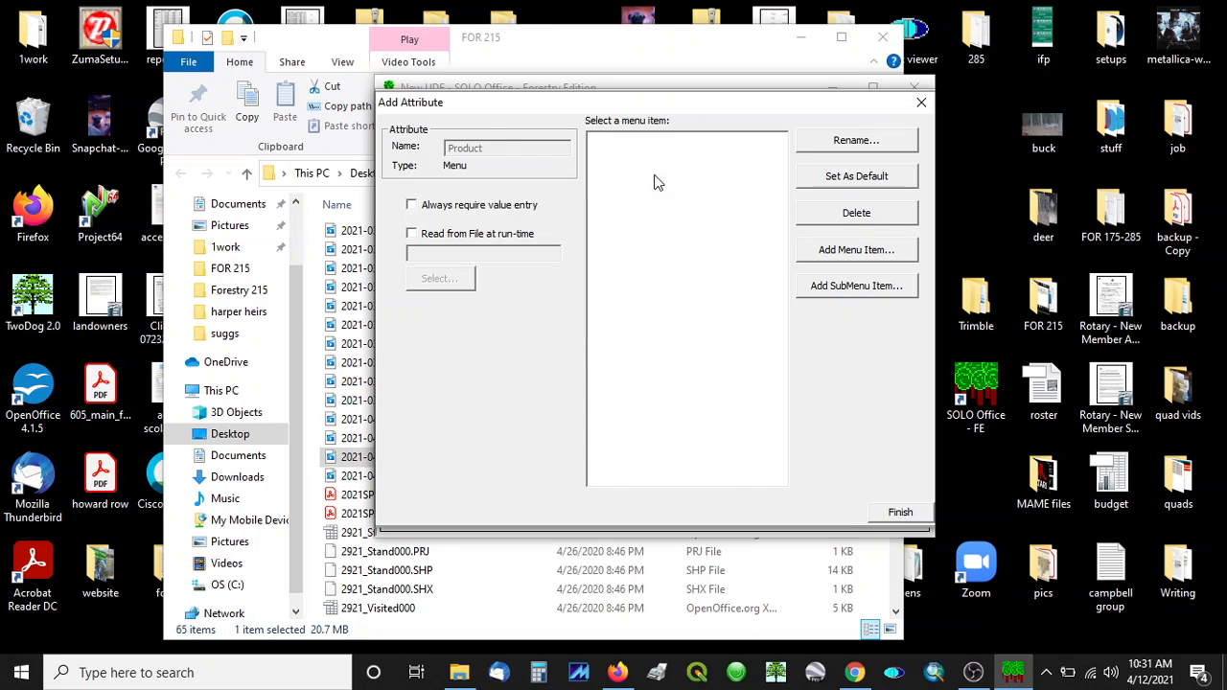
Step: Add pulpwood as a menu item of the Product attribute
click(844, 251)
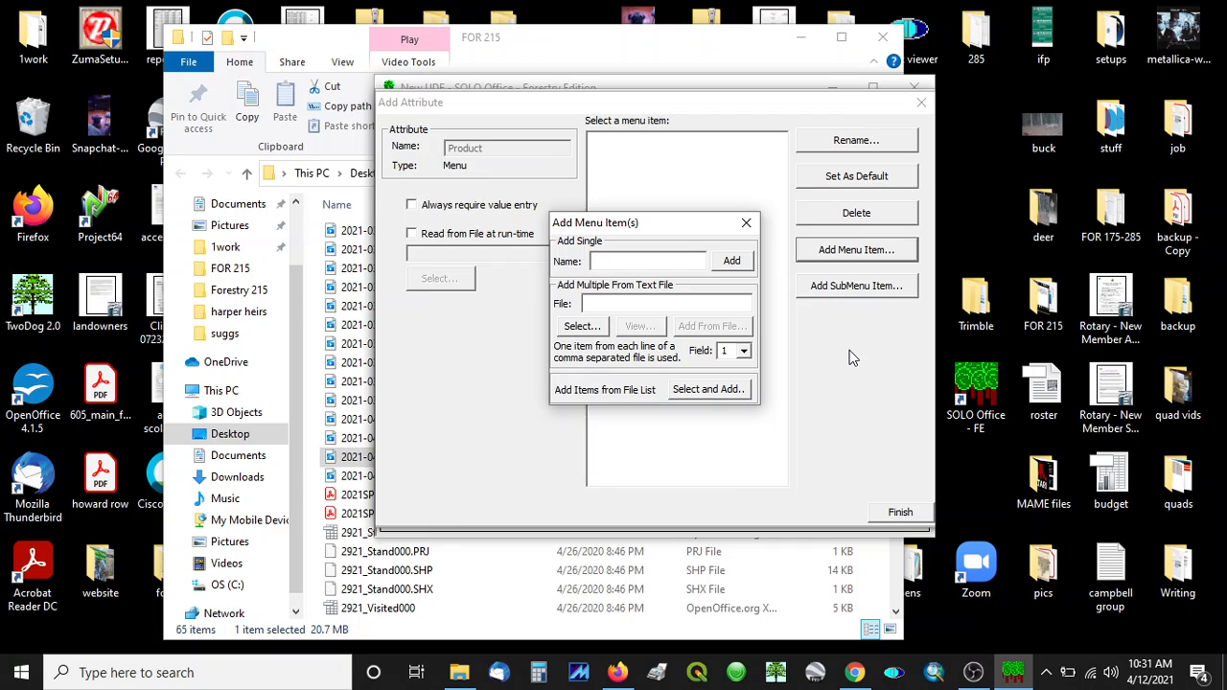
text(pulpwood)
click(744, 261)
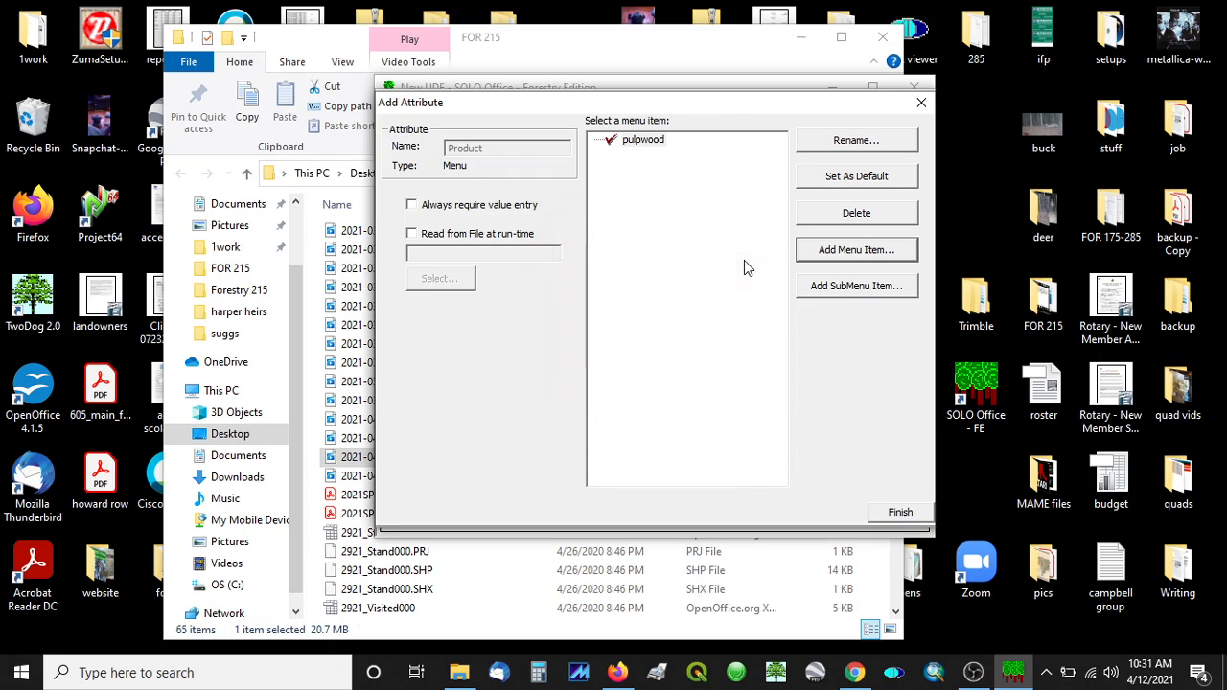
Step: Add sawtimber as a second menu item of the Product attribute
click(883, 251)
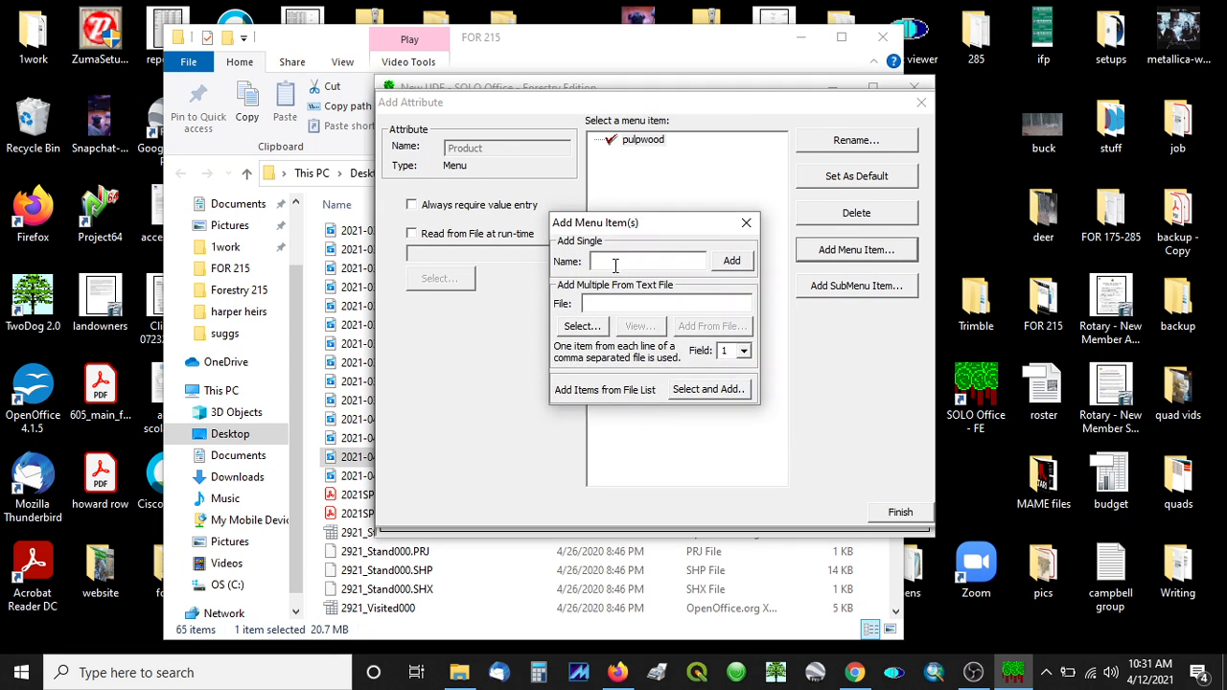
text(sw==awtimber)
key(BackSpace)
key(BackSpace)
key(BackSpace)
key(BackSpace)
text(a)
click(734, 262)
Step: Add chip n saw as a third menu item of the Product attribute
click(832, 255)
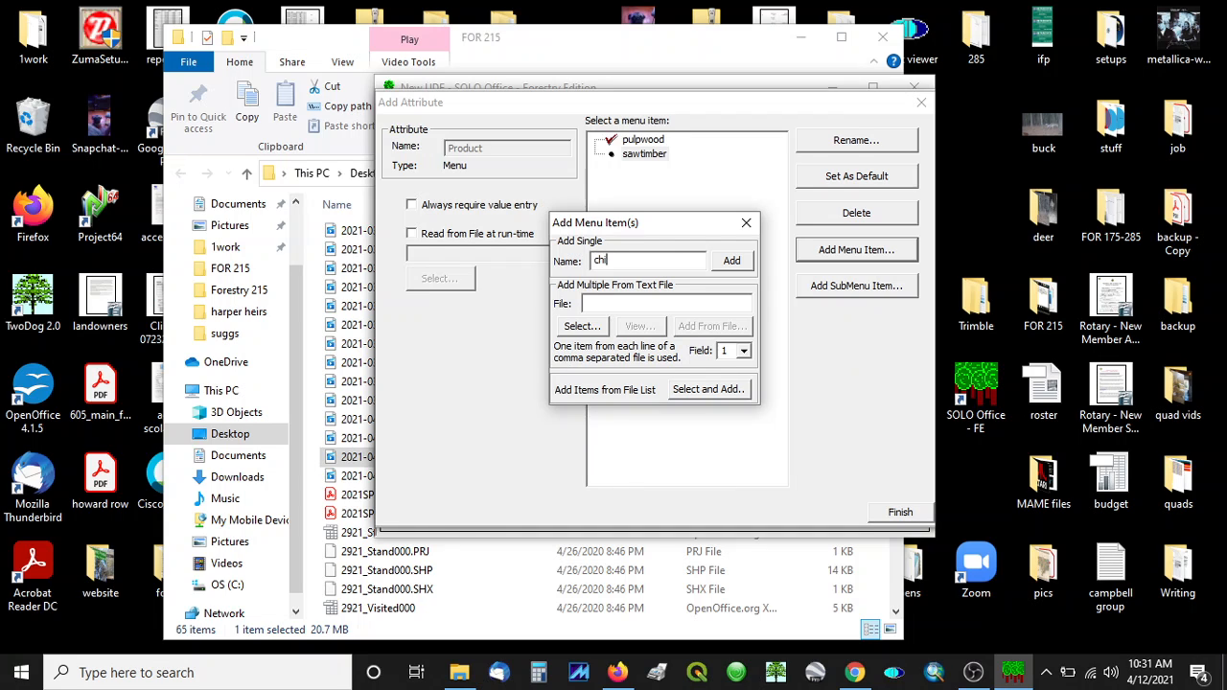
text(saw)
click(719, 264)
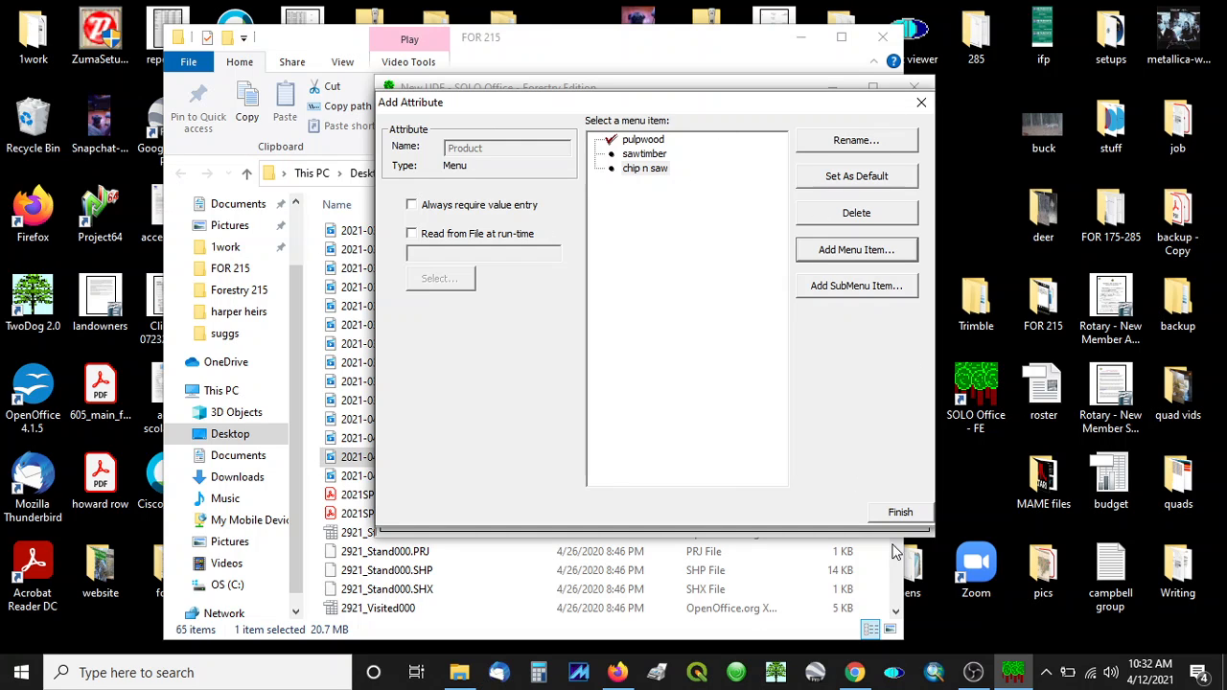
Step: Finish the Product attribute, confirm the Tree feature, and expand Product in the feature list
click(901, 509)
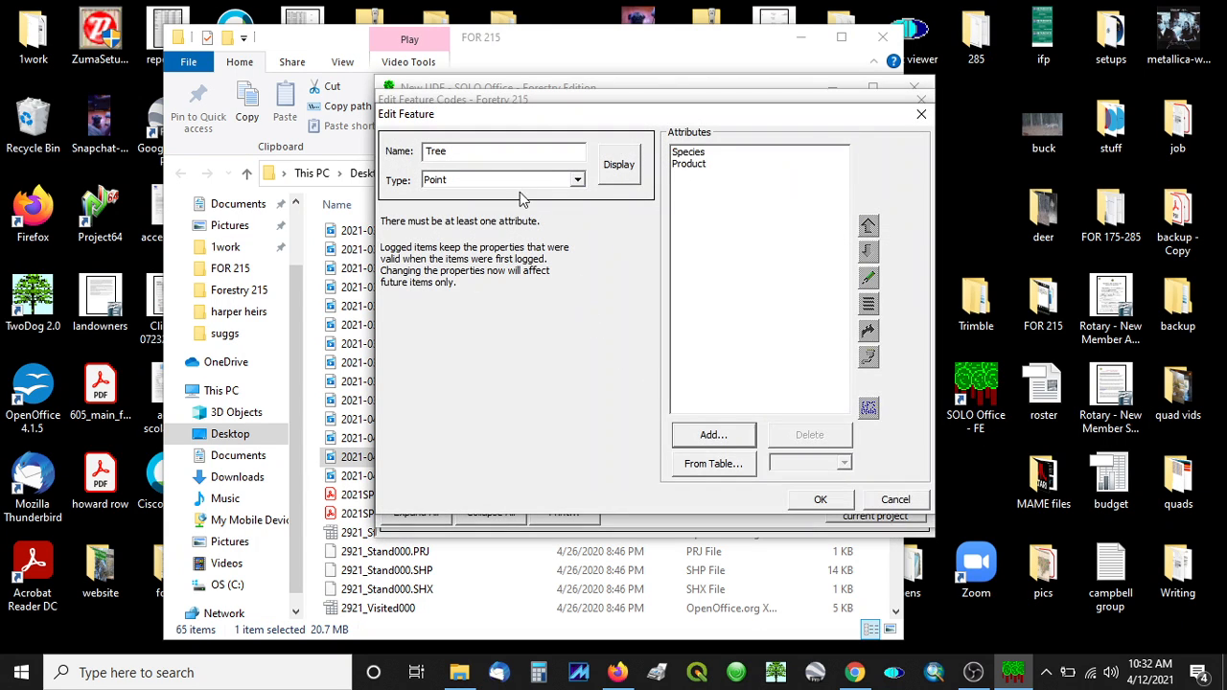
click(822, 502)
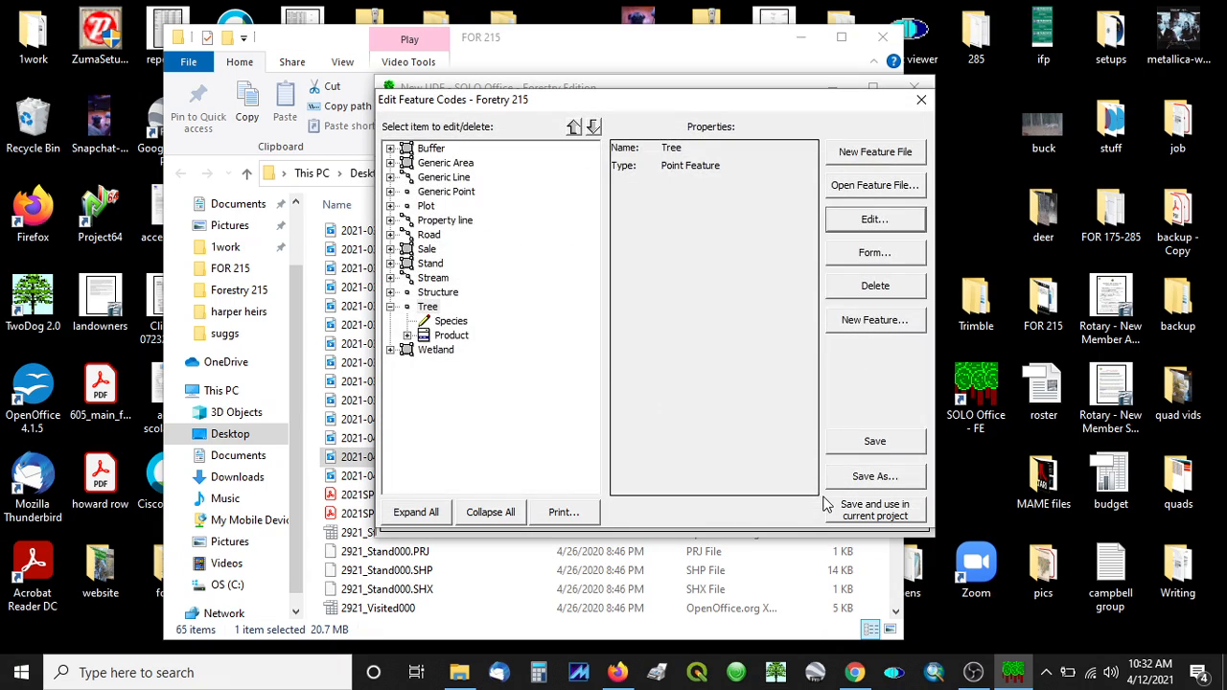
click(407, 336)
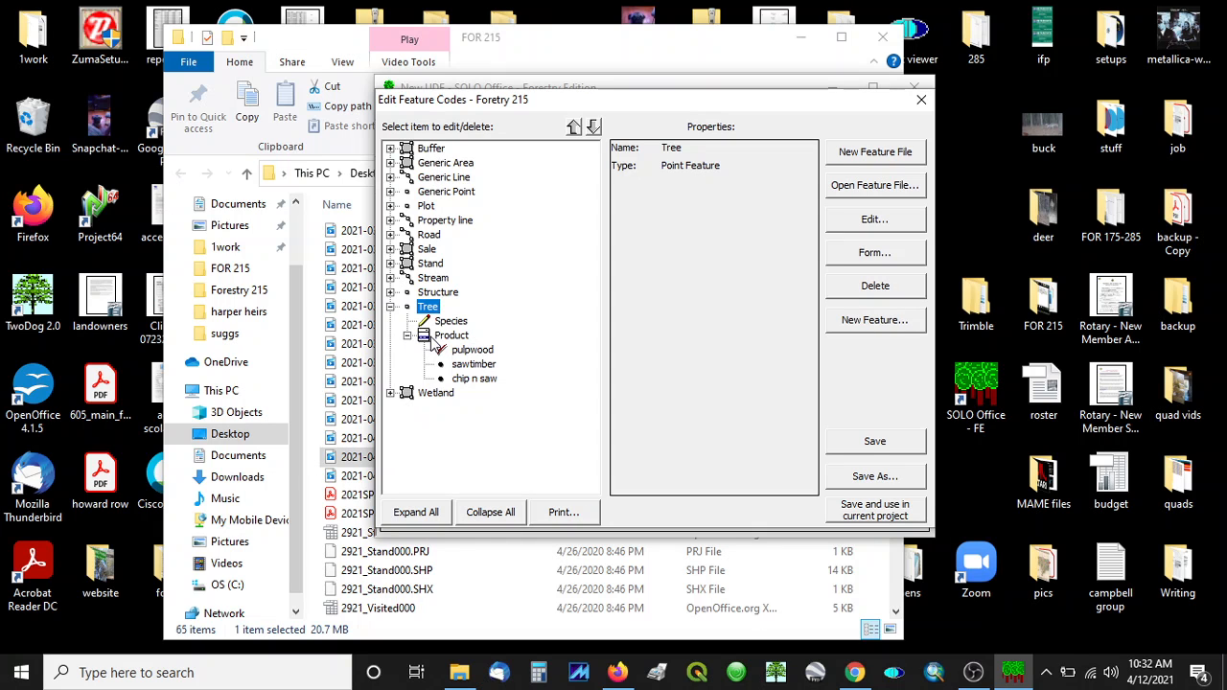
double_click(406, 335)
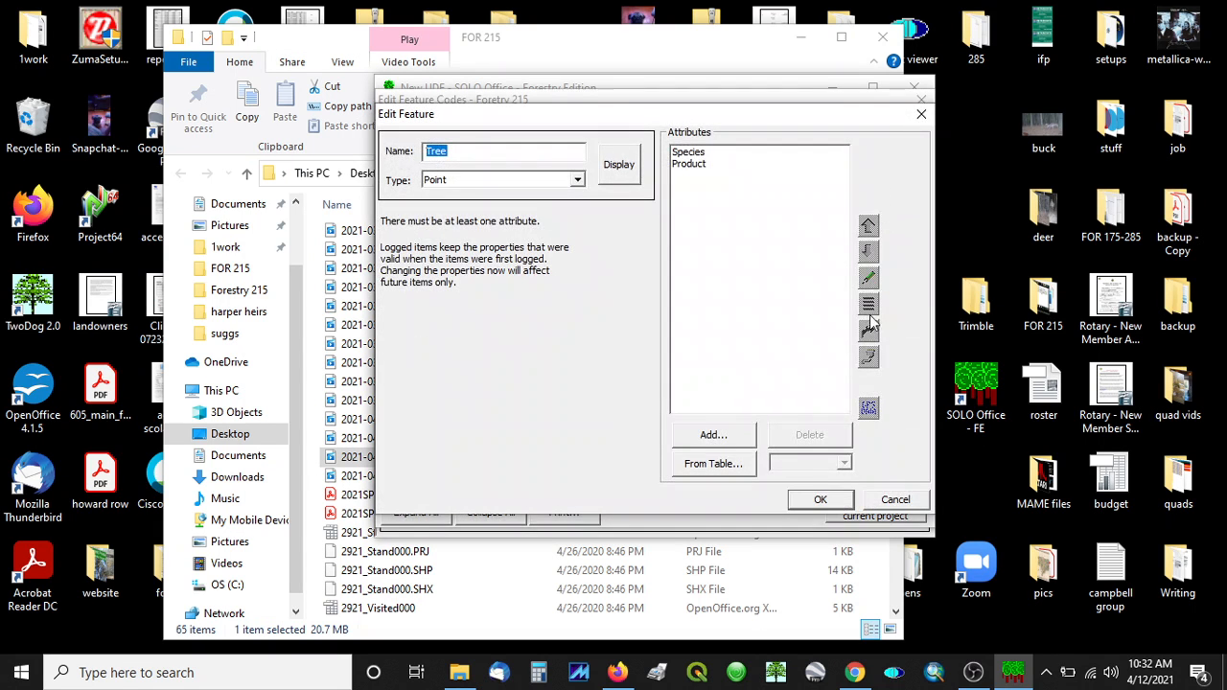
click(891, 501)
click(408, 336)
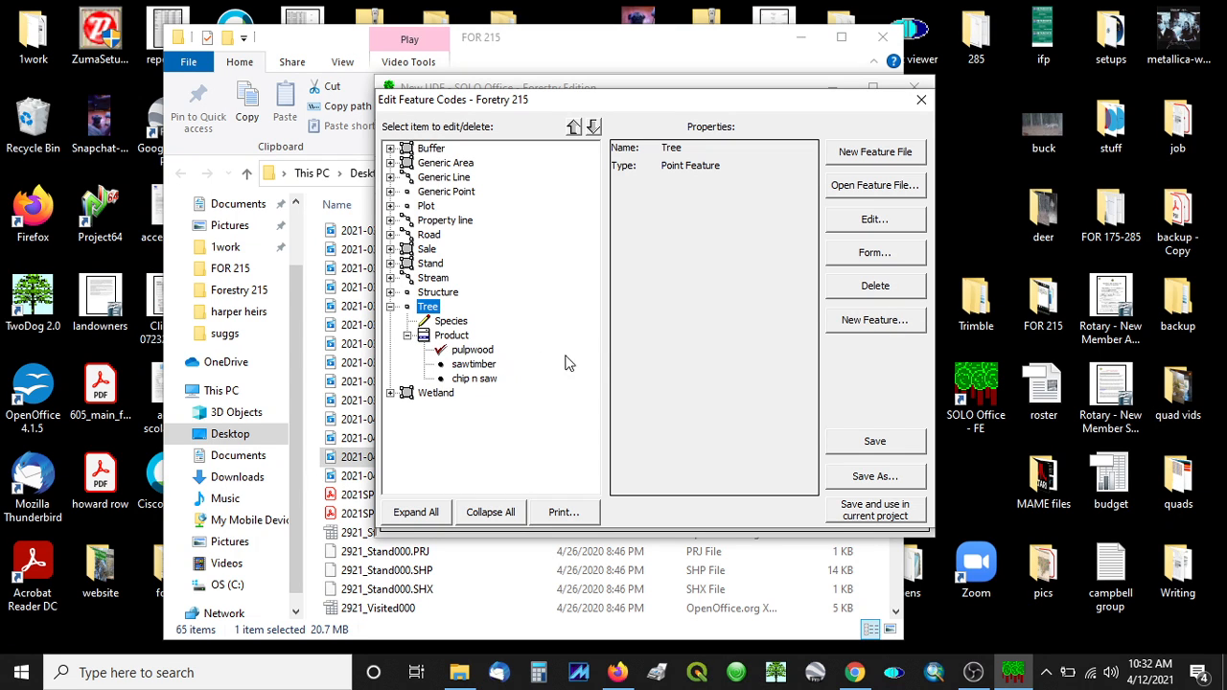
Step: Save the feature codes as Foretry 215, overwriting the existing file, and close the editor
click(861, 477)
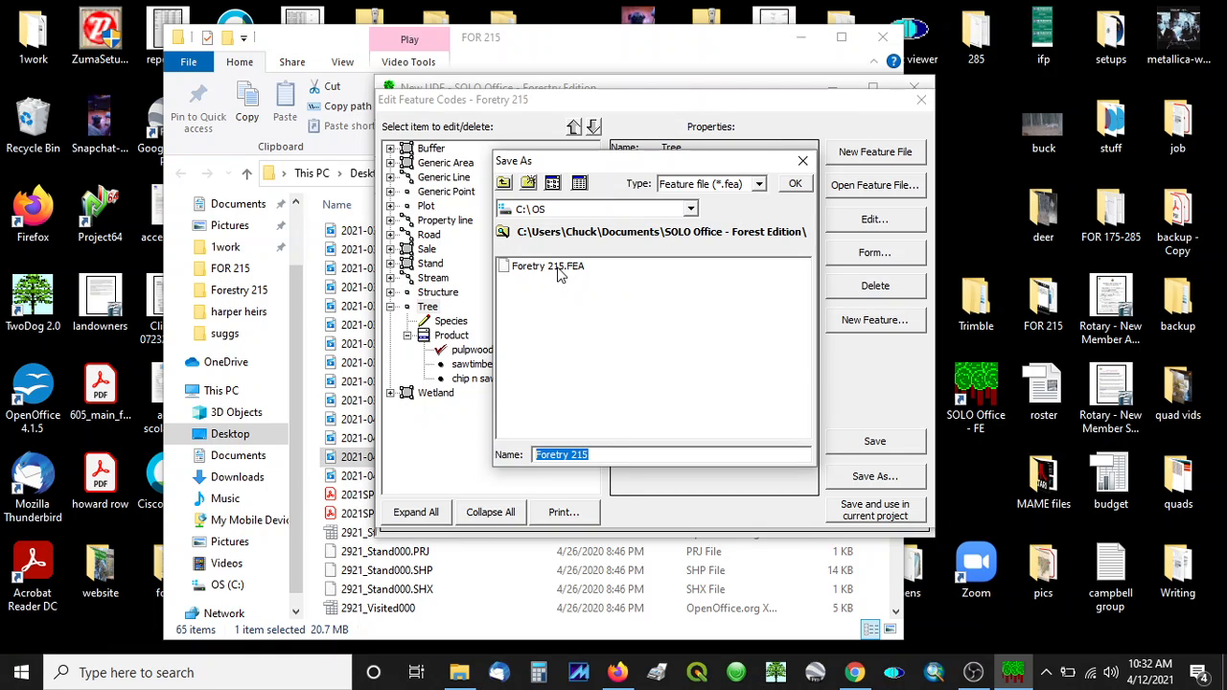
click(795, 183)
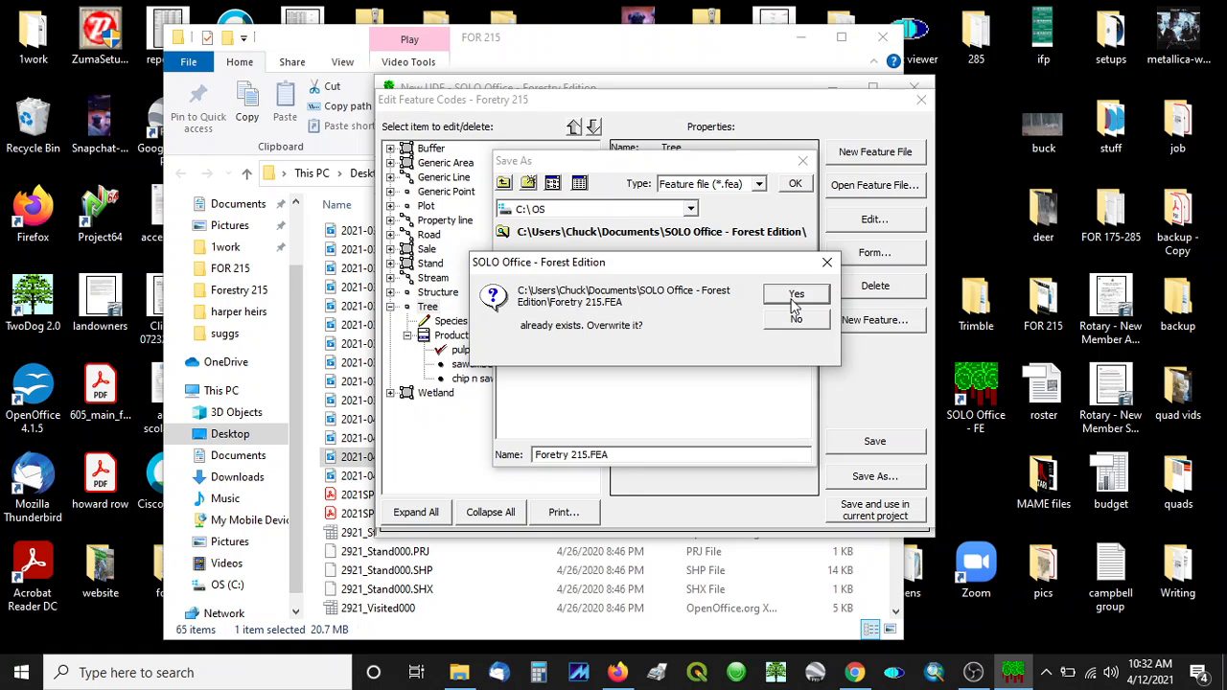
click(798, 299)
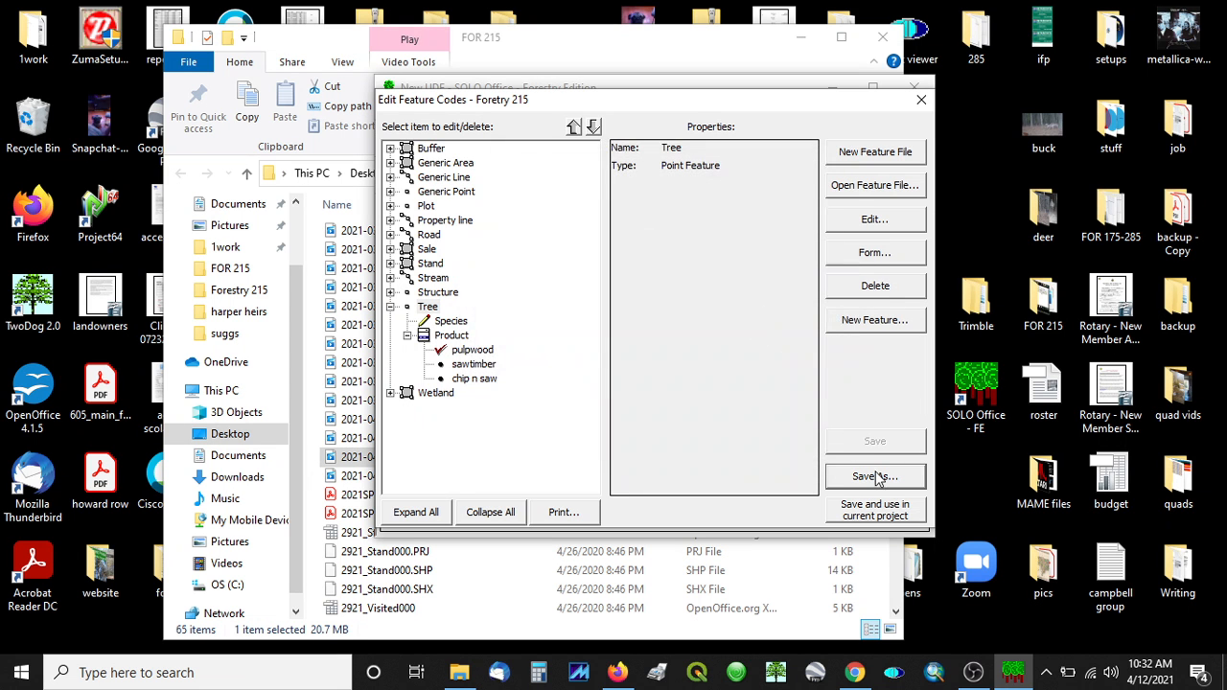
click(920, 100)
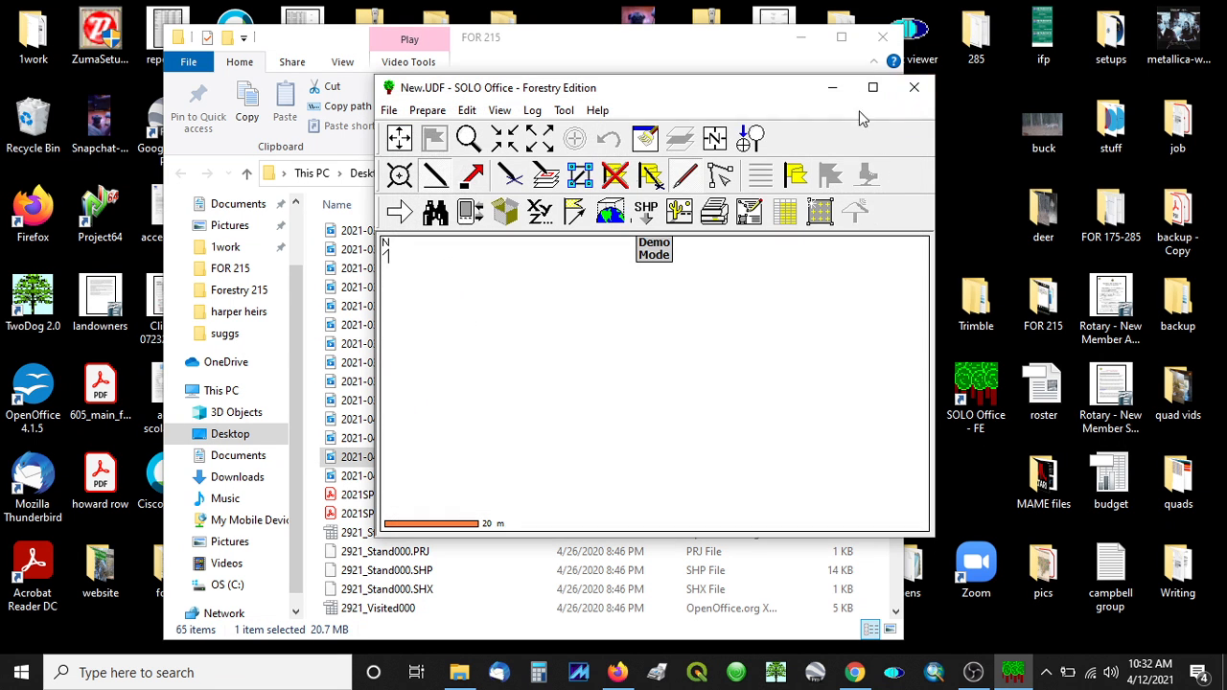